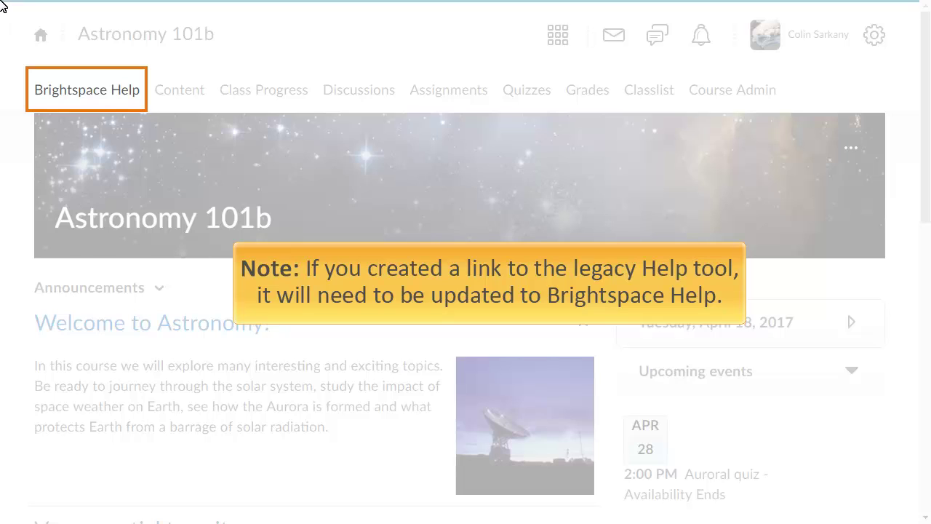
# - Open Brightspace Help from the Astronomy 101b course navbar
pyautogui.click(114, 88)
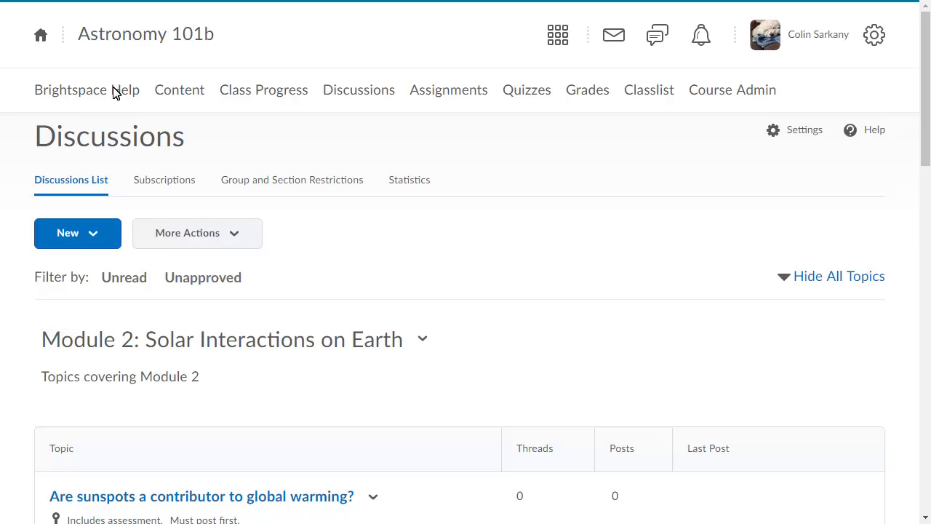
# - Open the Moon Discusssion Group Discussion topic under Moons and start a new thread
pyautogui.click(925, 499)
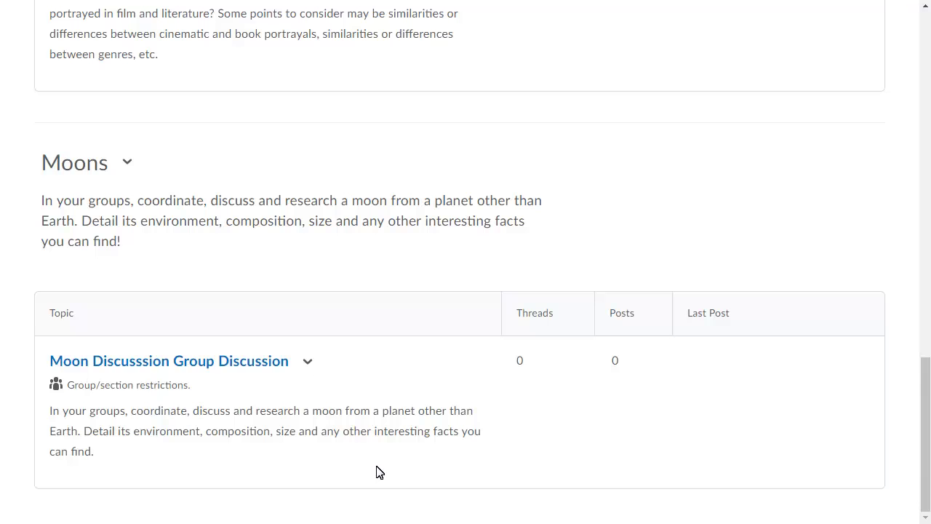
pyautogui.click(136, 362)
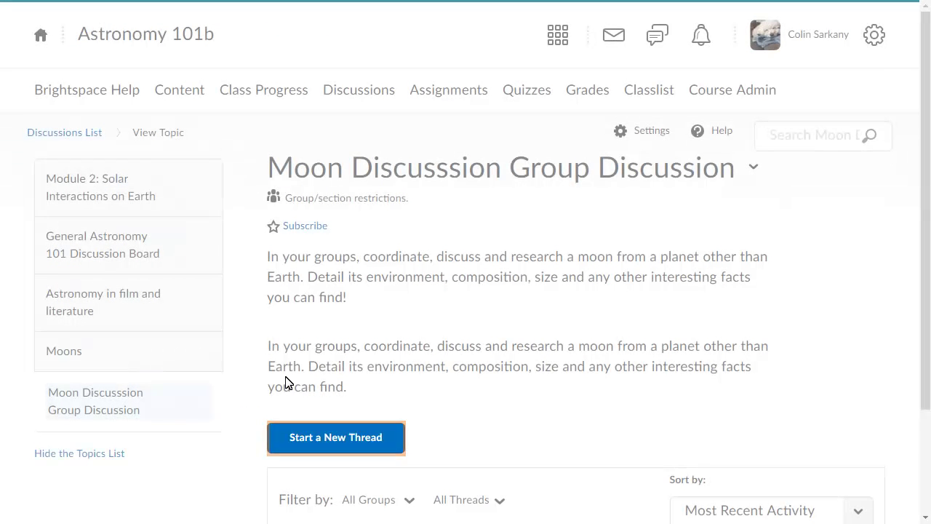
pyautogui.click(352, 438)
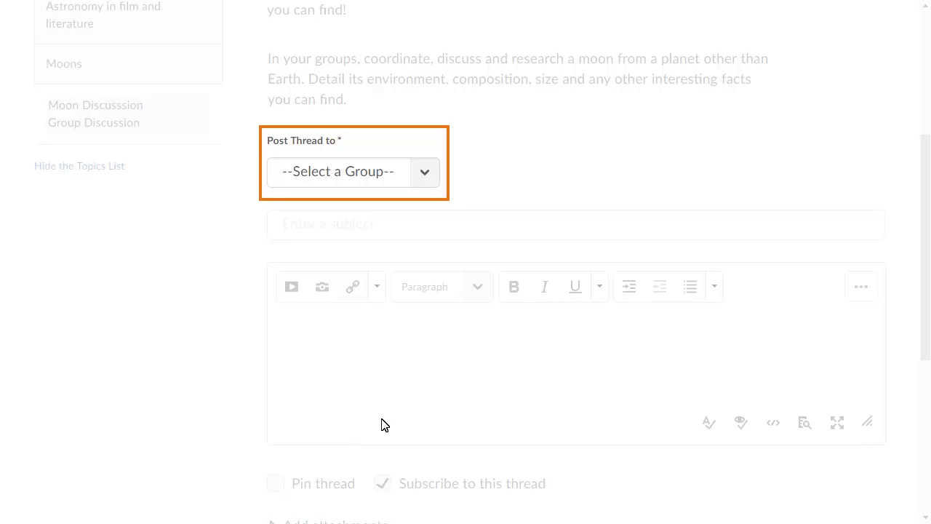
# - Set the new thread to post to All Groups
pyautogui.click(422, 174)
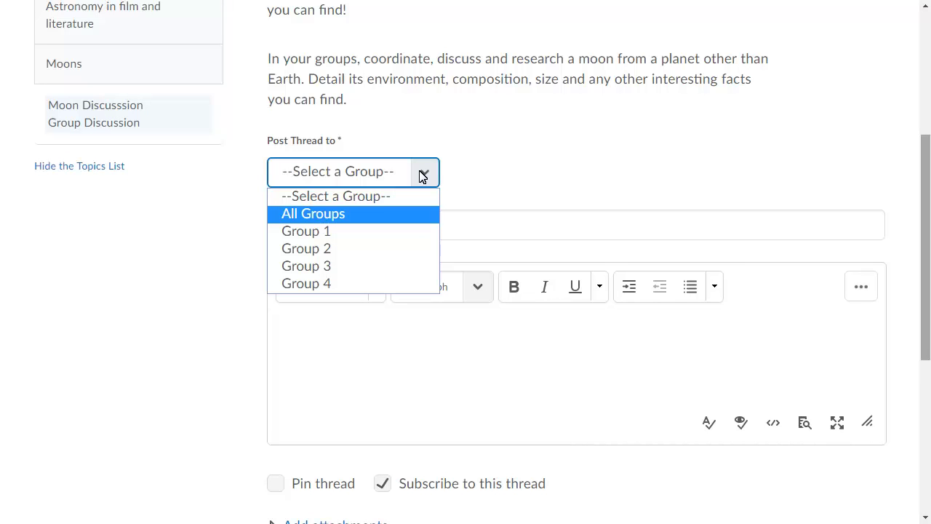
pyautogui.click(295, 213)
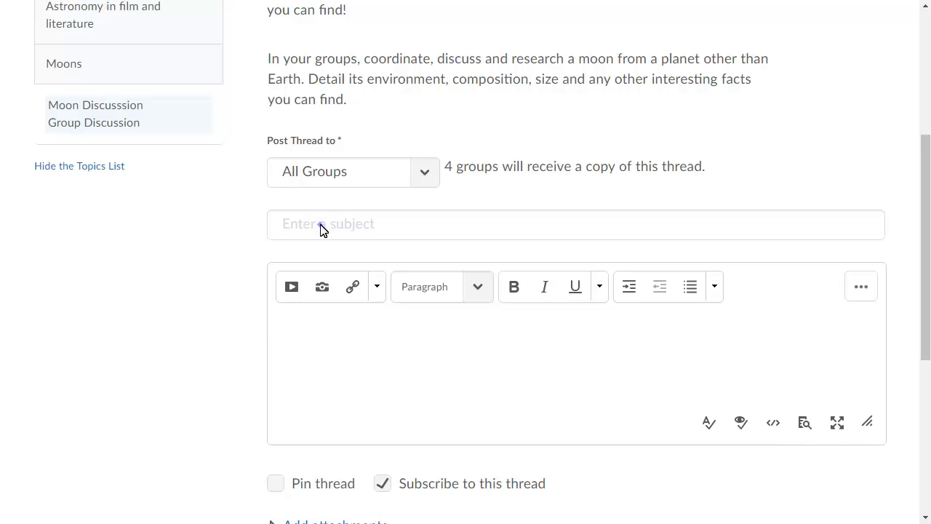
# - Post an 'Introductions' thread: 'Introduce yourselves to your group members here.'
pyautogui.click(320, 226)
pyautogui.write('Introductions')
pyautogui.press('Tab')
pyautogui.write('Introduce yourselves to your group members here.')
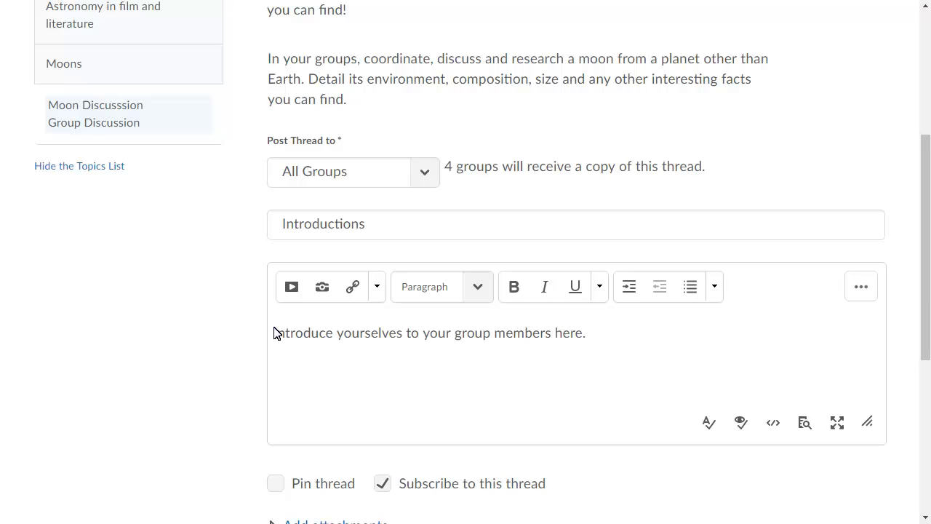
pyautogui.scroll(-2, 925, 493)
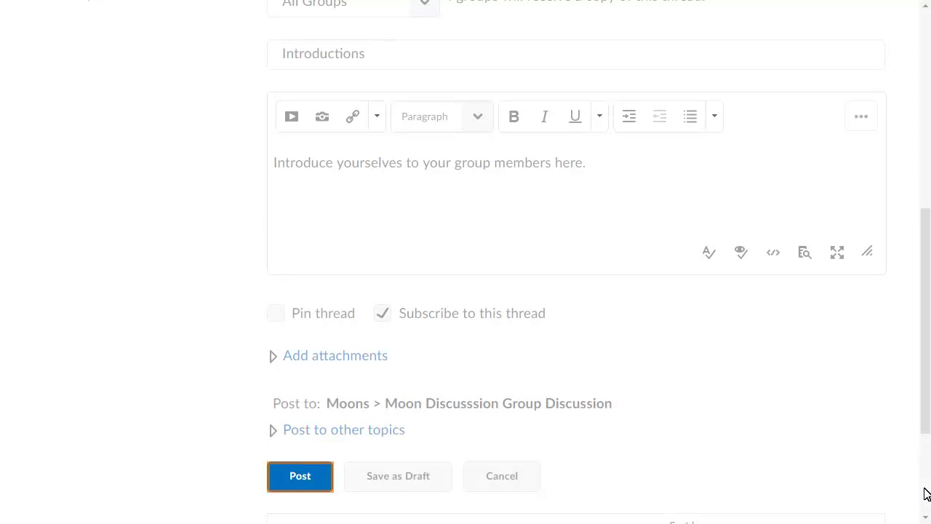
pyautogui.click(298, 480)
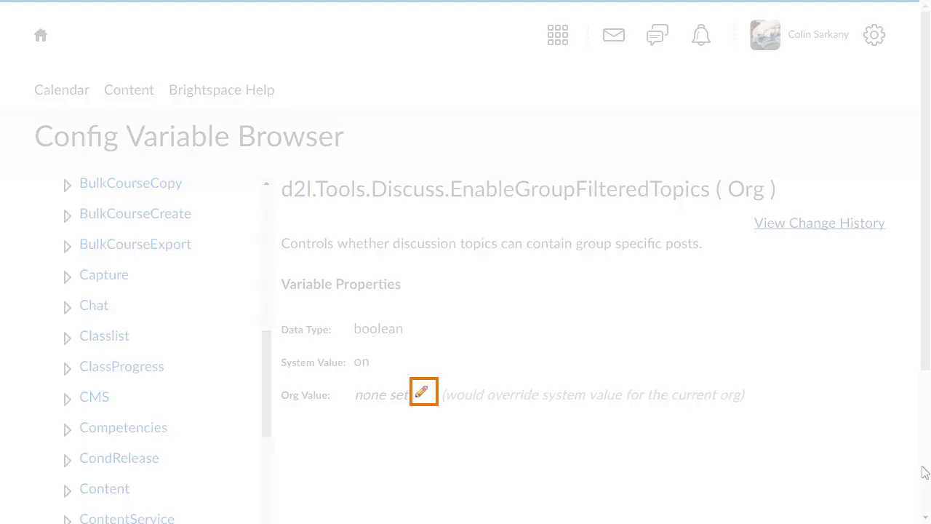
# - Change the EnableGroupFilteredTopics org value to off
pyautogui.click(422, 393)
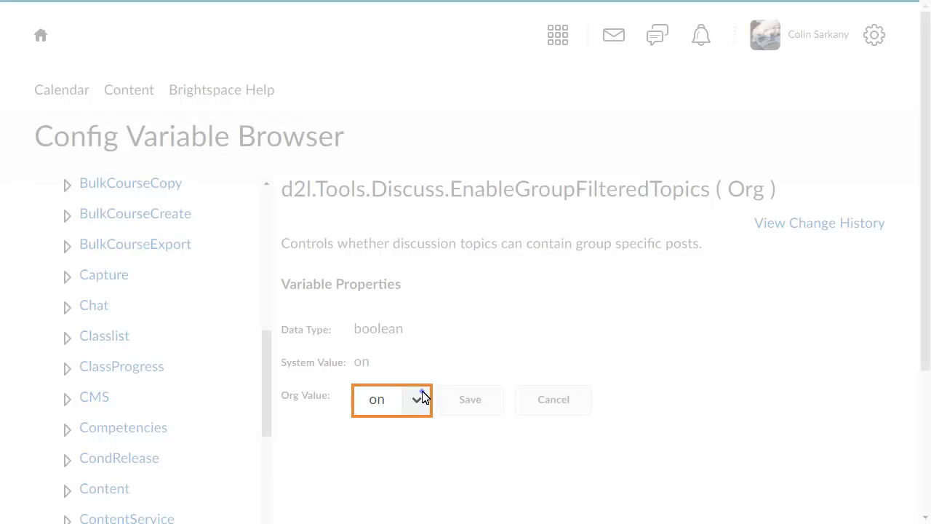
pyautogui.click(422, 398)
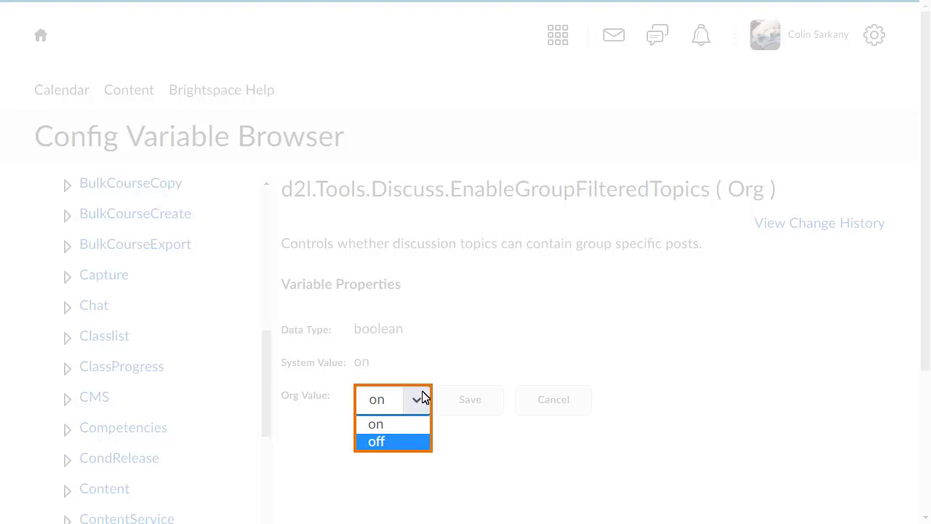
pyautogui.click(384, 440)
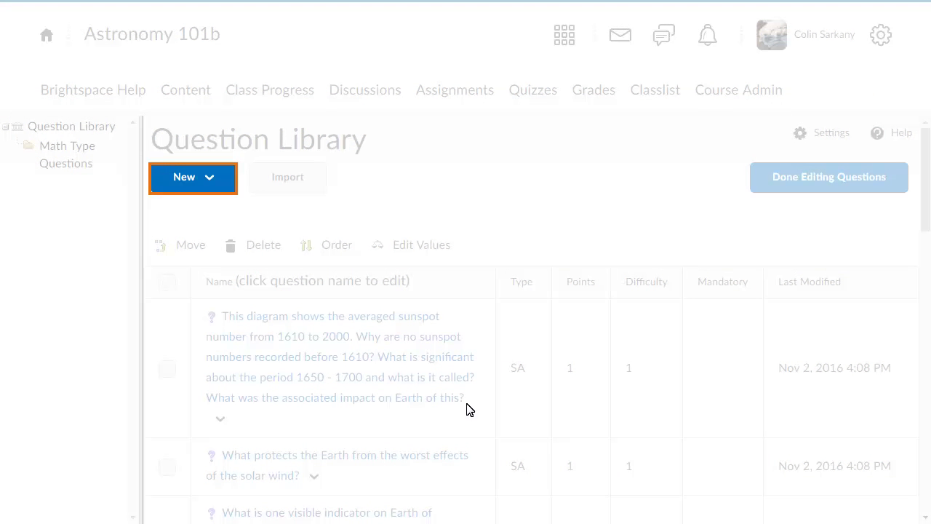
# - Create a new Short Answer (SA) question from the Question Library's New menu
pyautogui.click(189, 181)
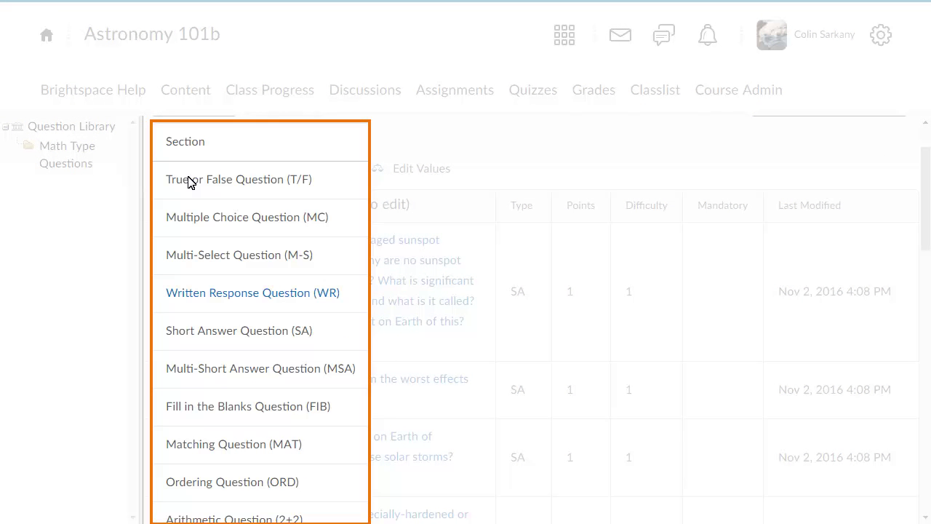
pyautogui.click(233, 332)
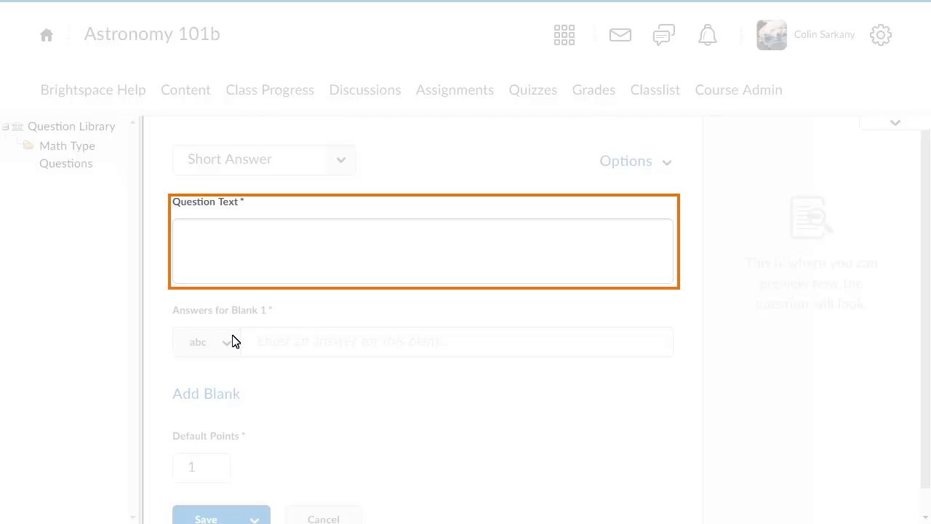
# - Paste the meteor shower question with its image into Question Text, keeping formatting
pyautogui.click(183, 237)
pyautogui.hotkey('ctrl', 'v')
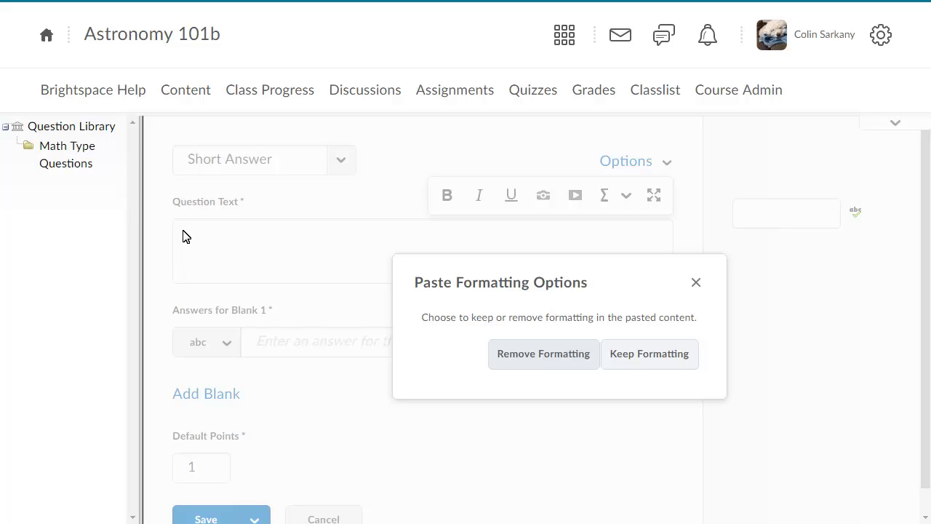
pyautogui.click(647, 355)
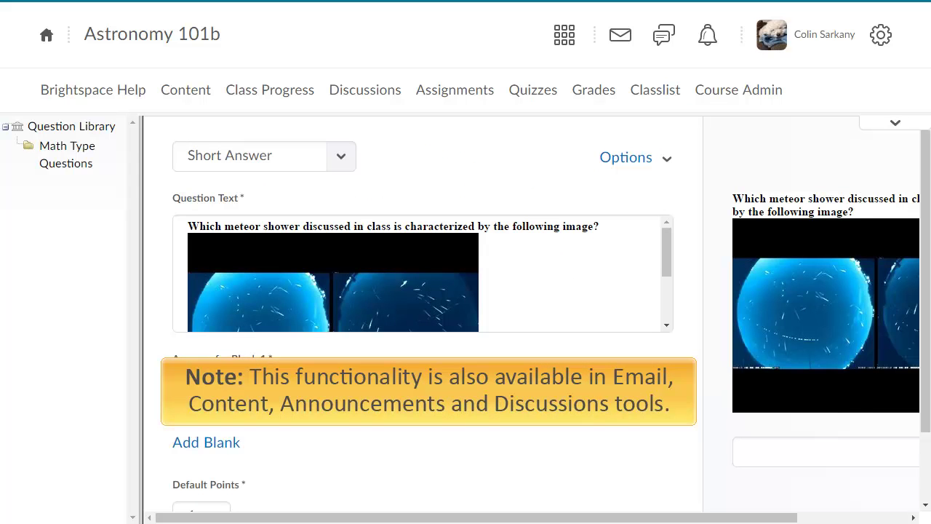